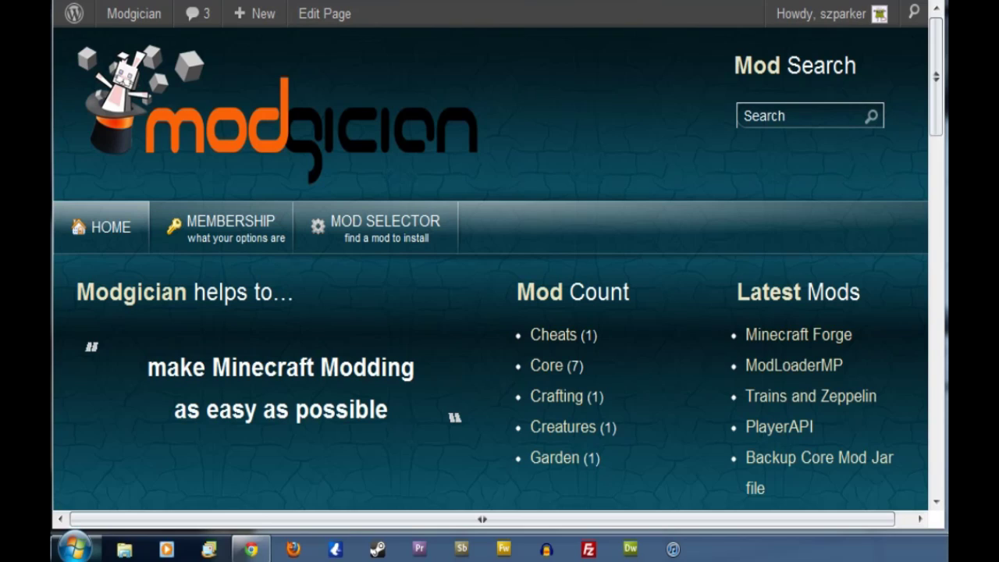
Open the Minecraft Forge mod page from the Core category of the Modgician mod selector
mouse_move(390, 229)
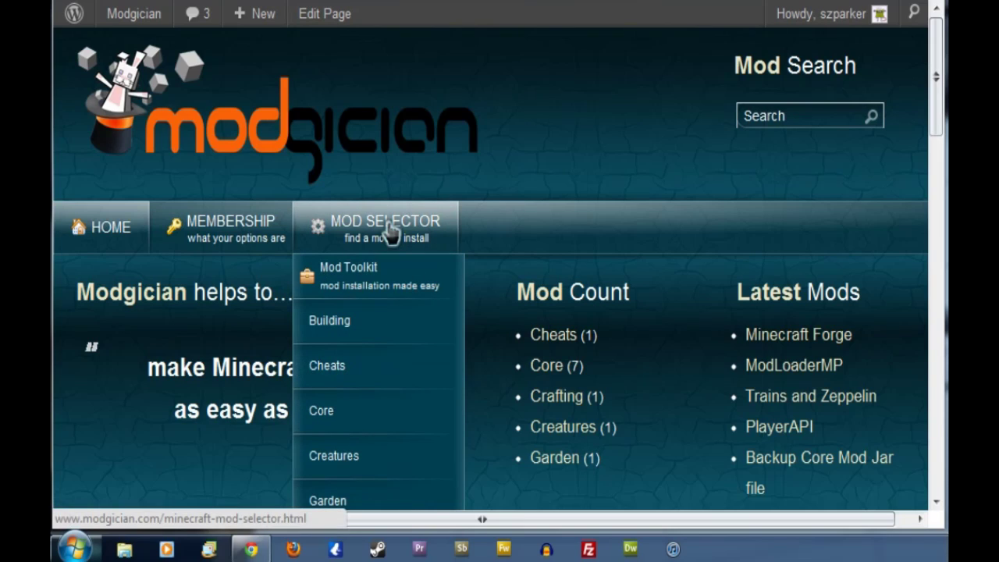
click(379, 424)
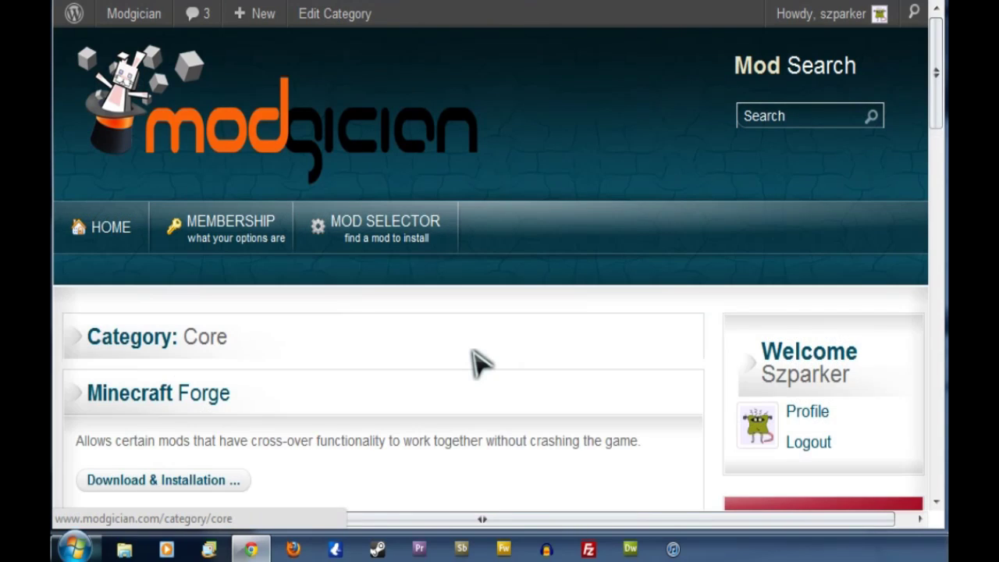
scroll(460, 359, down, 4)
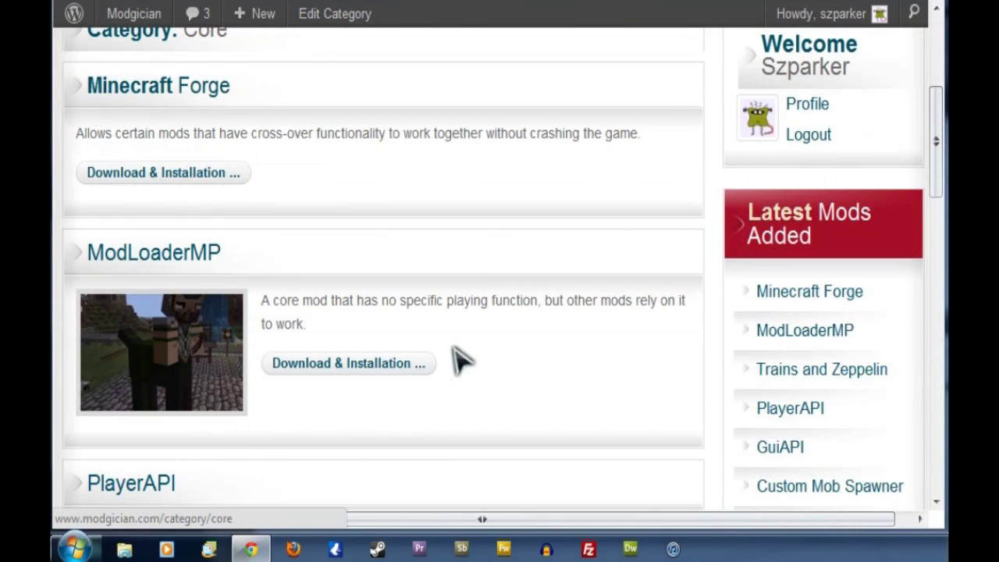
click(137, 100)
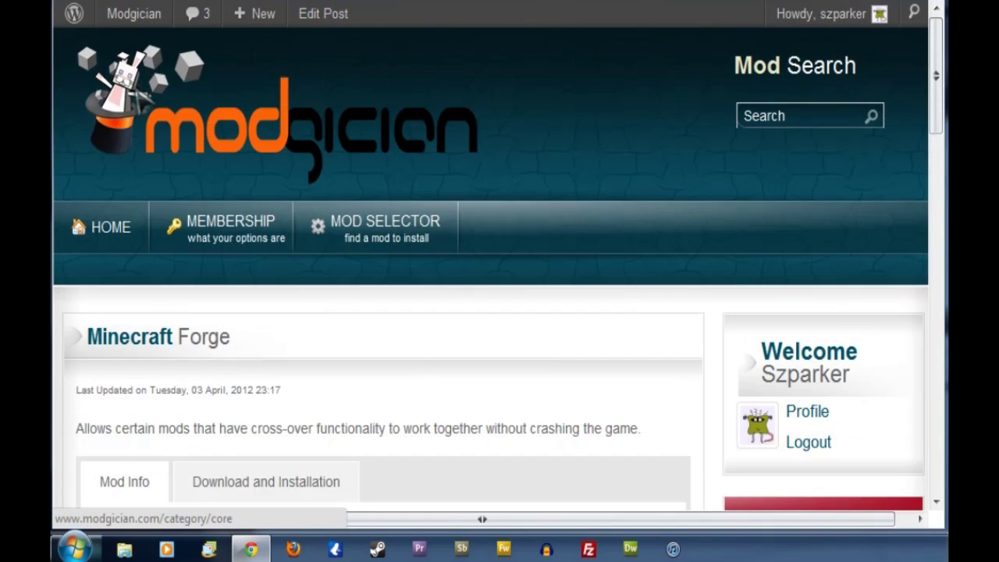
Review the Minecraft Forge mod info and open its download and installation instructions at the version download links
scroll(564, 339, down, 4)
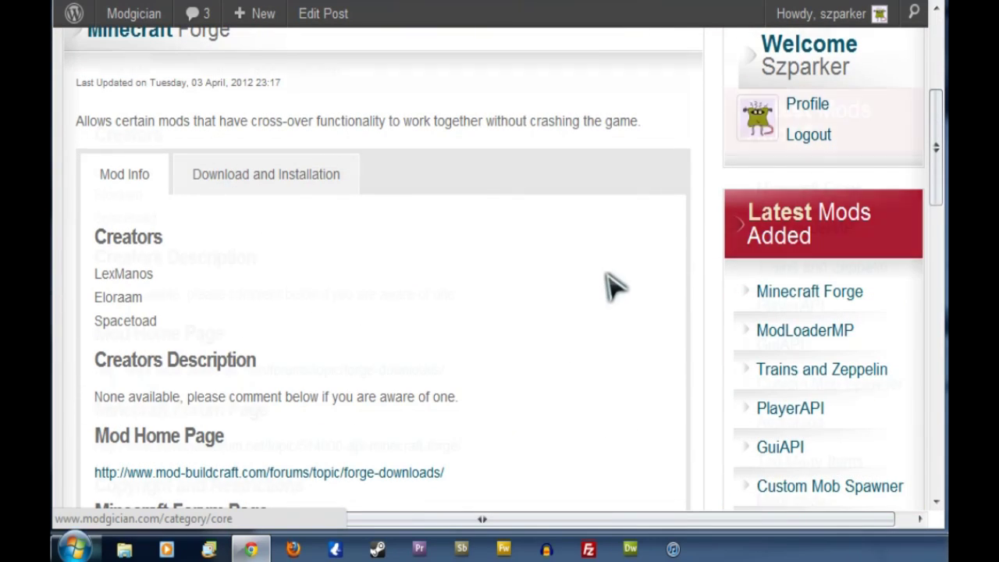
scroll(607, 285, down, 4)
scroll(607, 285, down, 3)
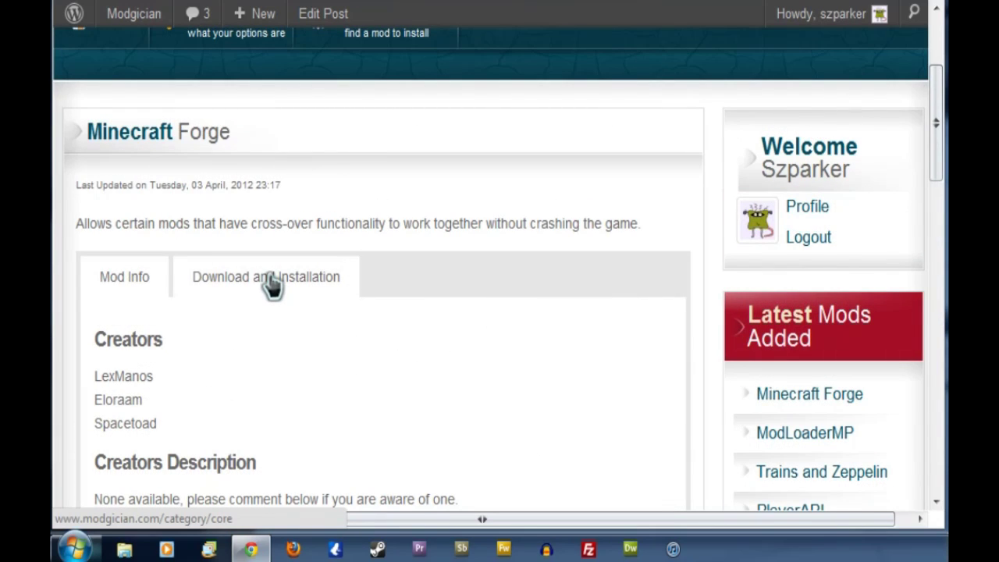
click(273, 286)
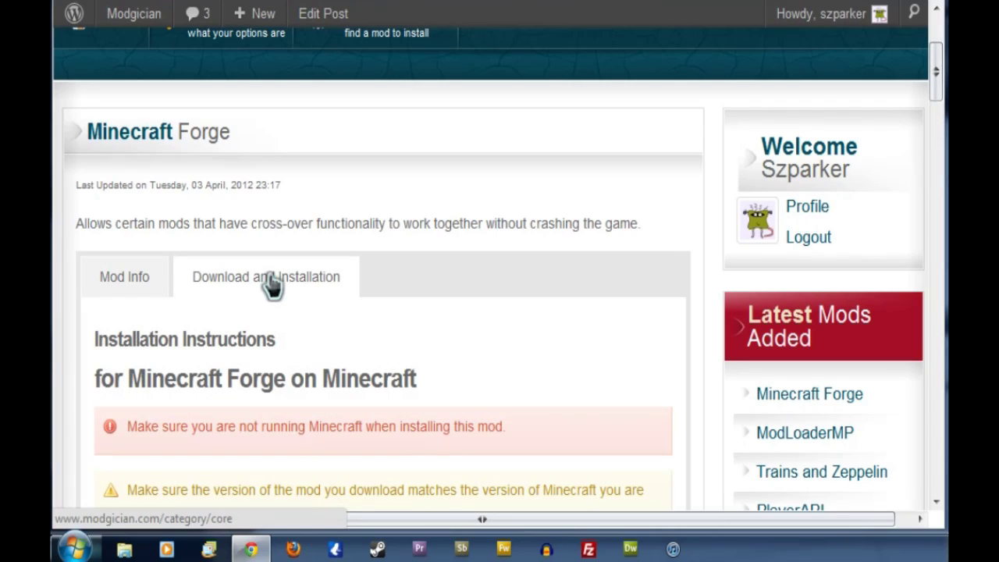
scroll(638, 285, down, 4)
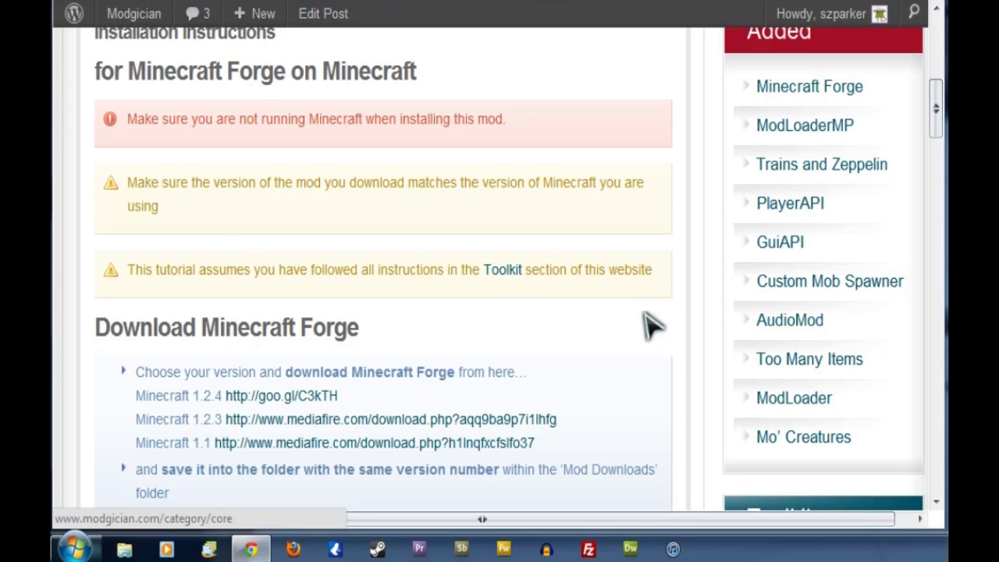
scroll(651, 324, down, 2)
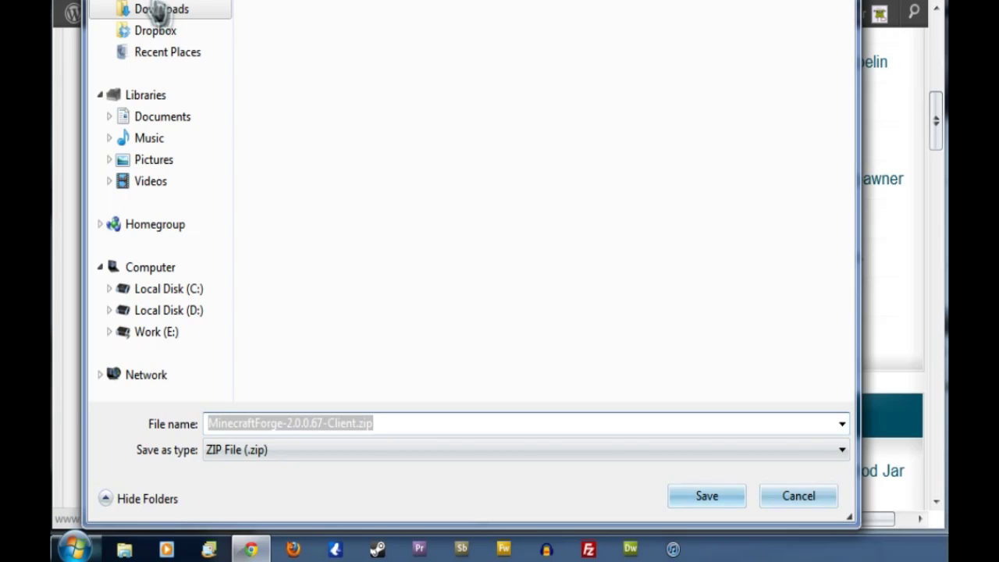
Save MinecraftForge-2.0.0.67-Client.zip into the 1.2.4 folder of Mod Downloads on the desktop and dismiss the download notice
click(177, 9)
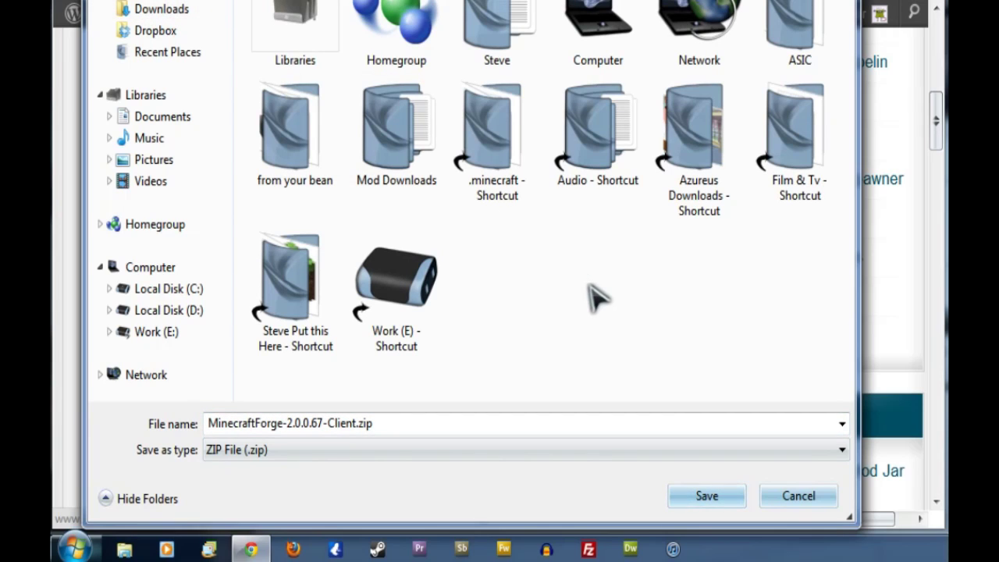
double_click(398, 136)
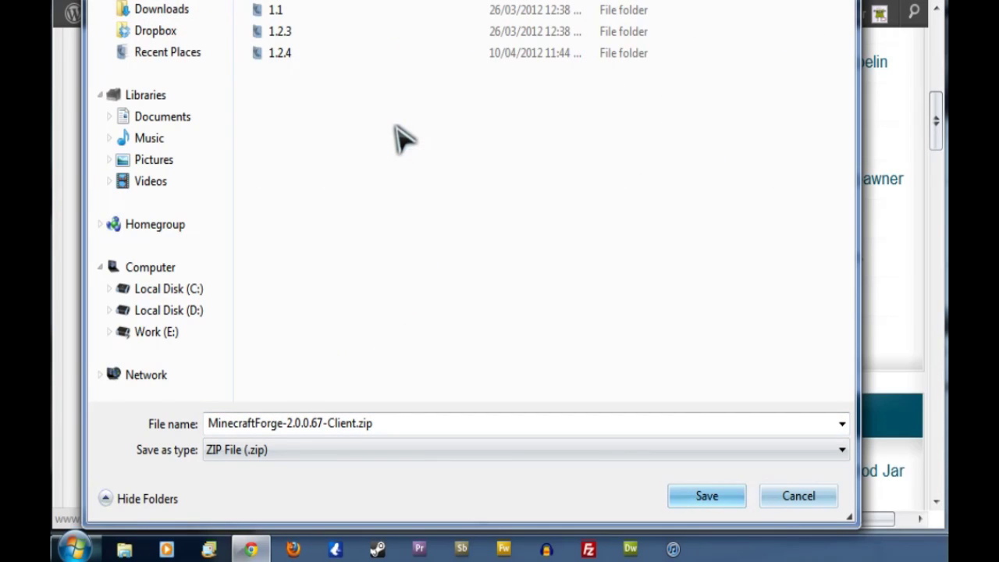
double_click(330, 60)
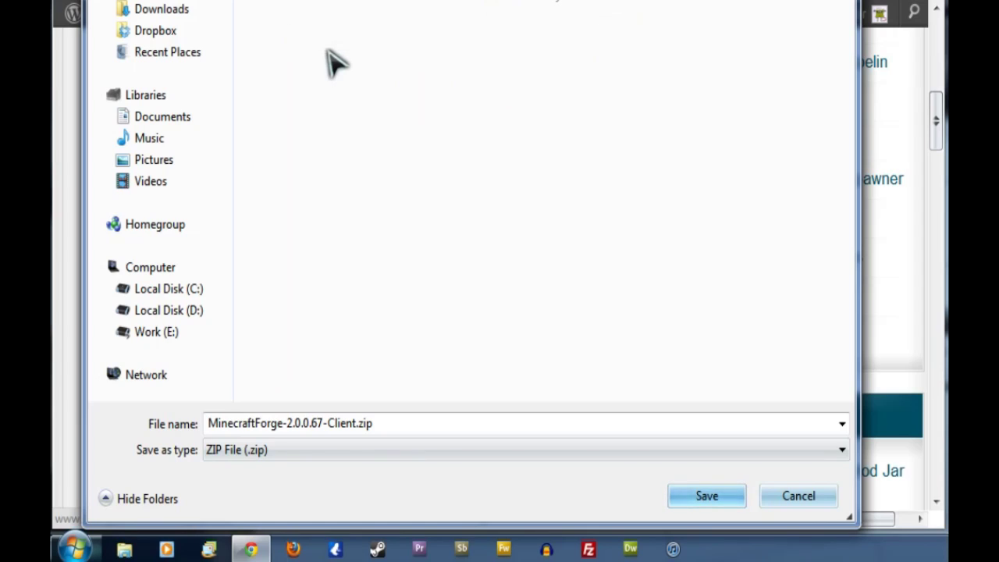
click(708, 498)
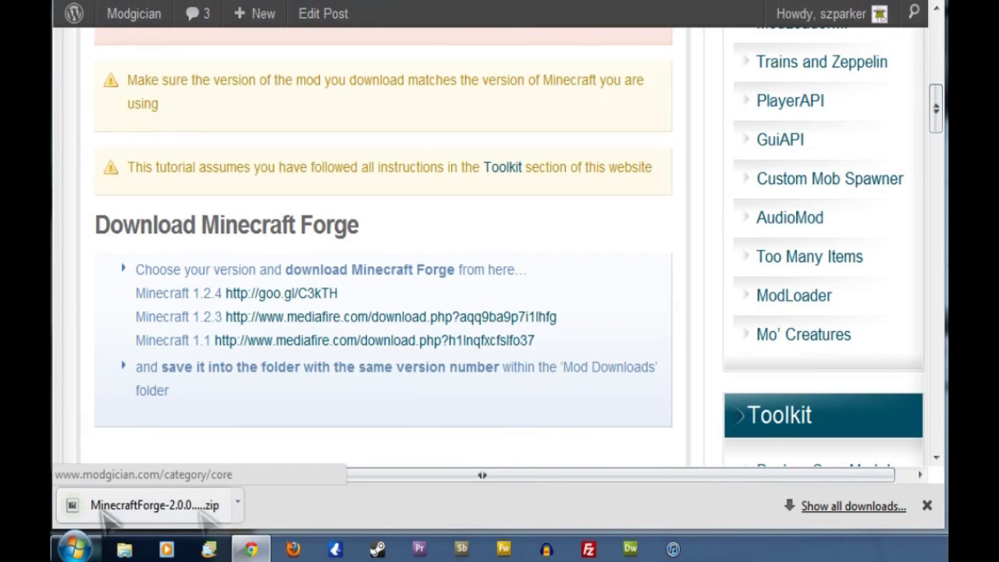
click(927, 506)
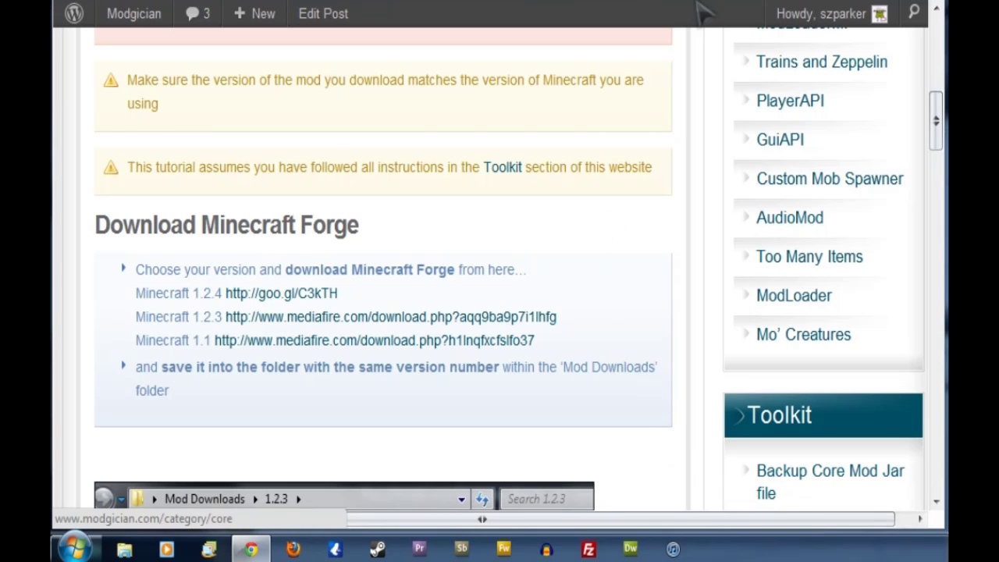
Open MinecraftForge-2.0.0.67-Client.zip from the Mod Downloads 1.2.4 folder as a 7-Zip archive and dock its window to the right half of the desktop
key(super+d)
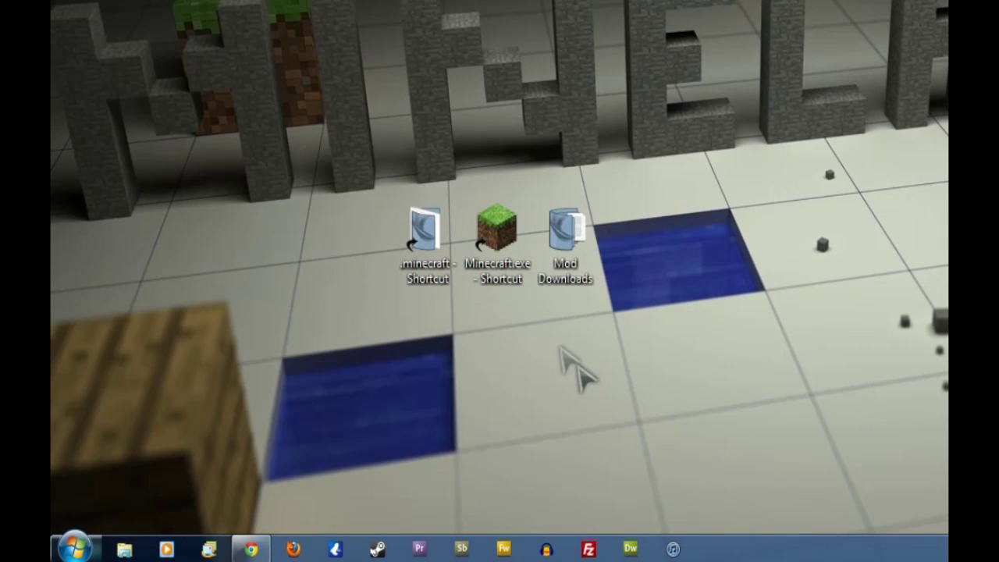
double_click(568, 246)
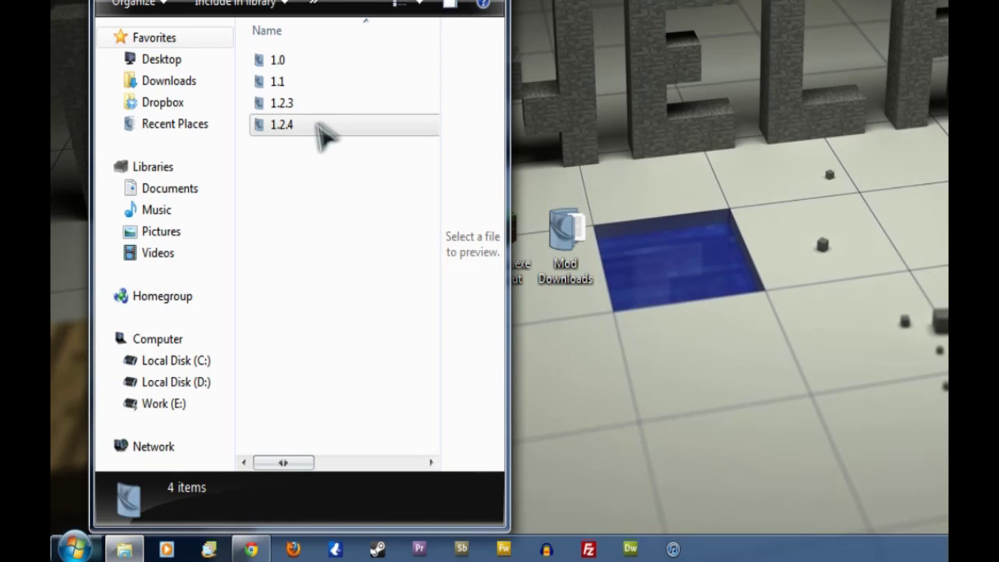
double_click(323, 135)
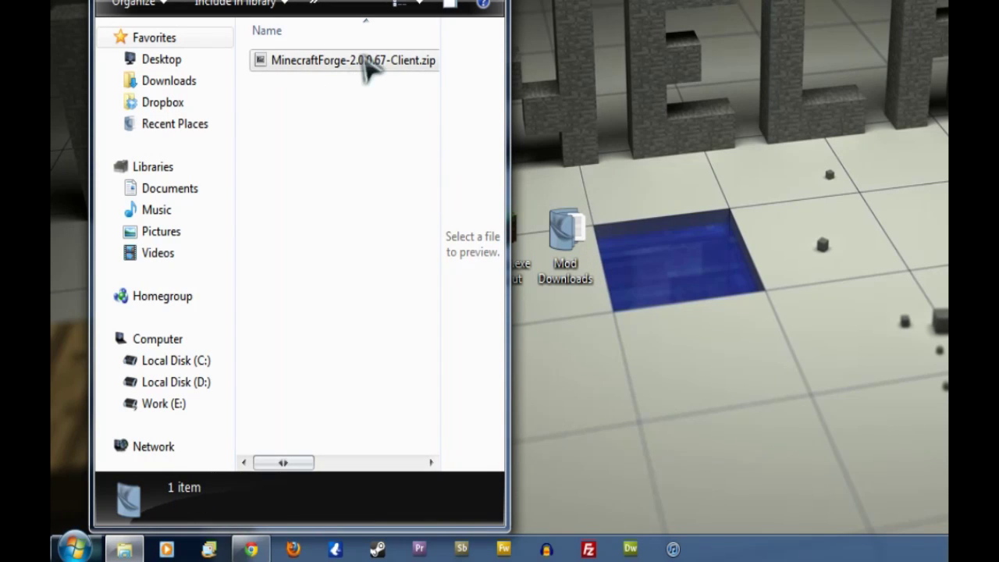
click(318, 64)
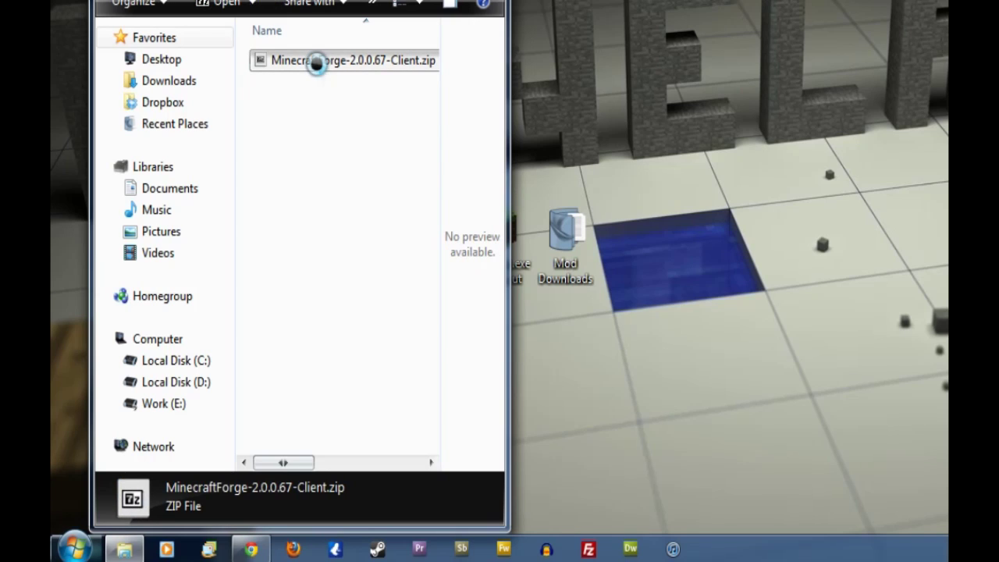
right_click(317, 62)
mouse_move(367, 29)
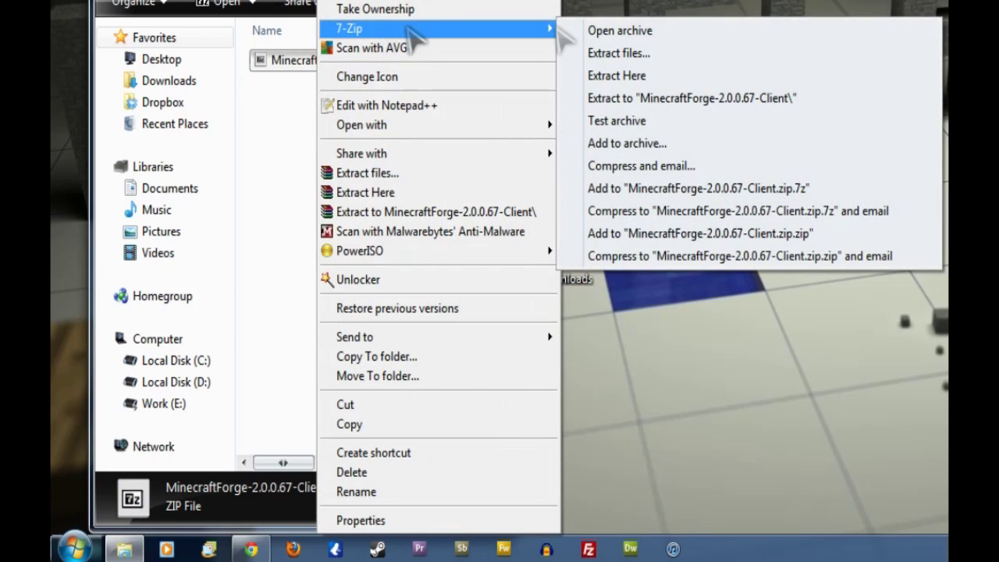
click(691, 32)
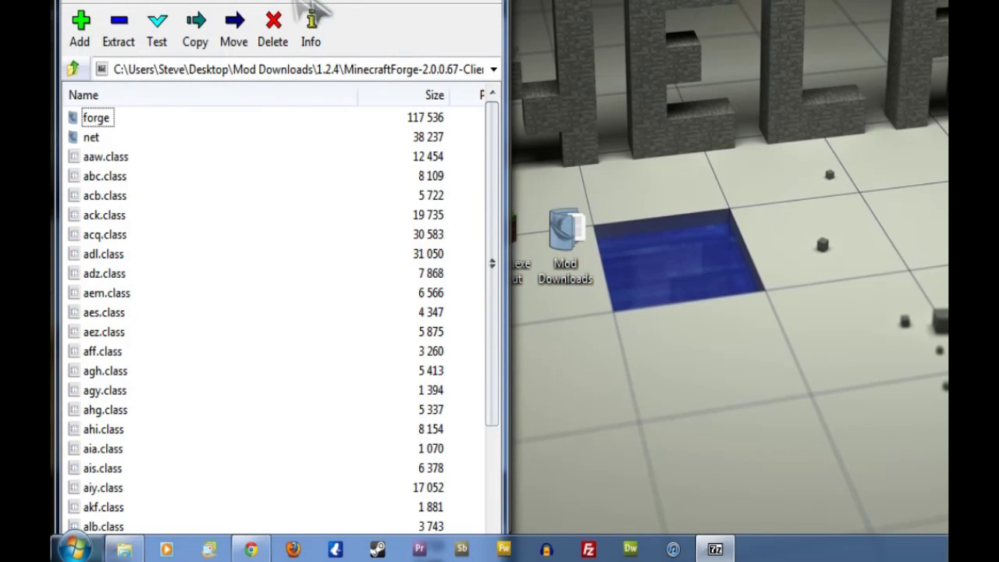
drag(312, 12, 780, 11)
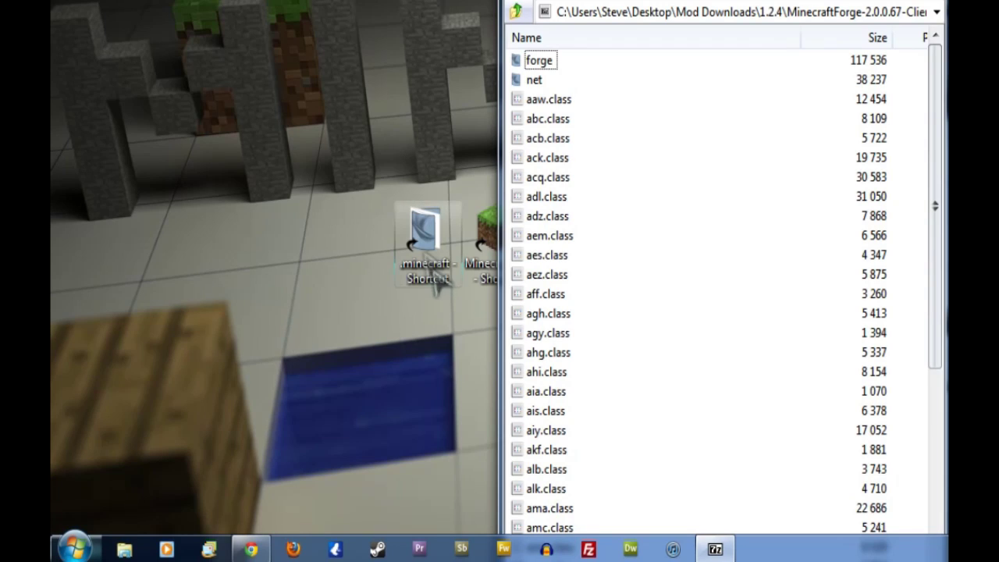
Open minecraft.jar from the bin folder of the .minecraft shortcut as a 7-Zip archive beside the Forge archive
click(425, 239)
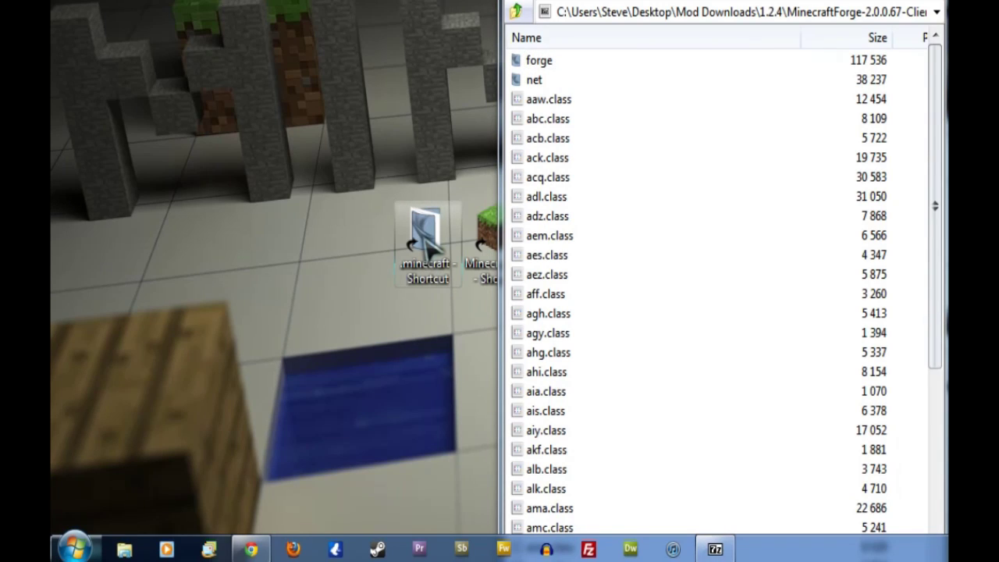
double_click(425, 238)
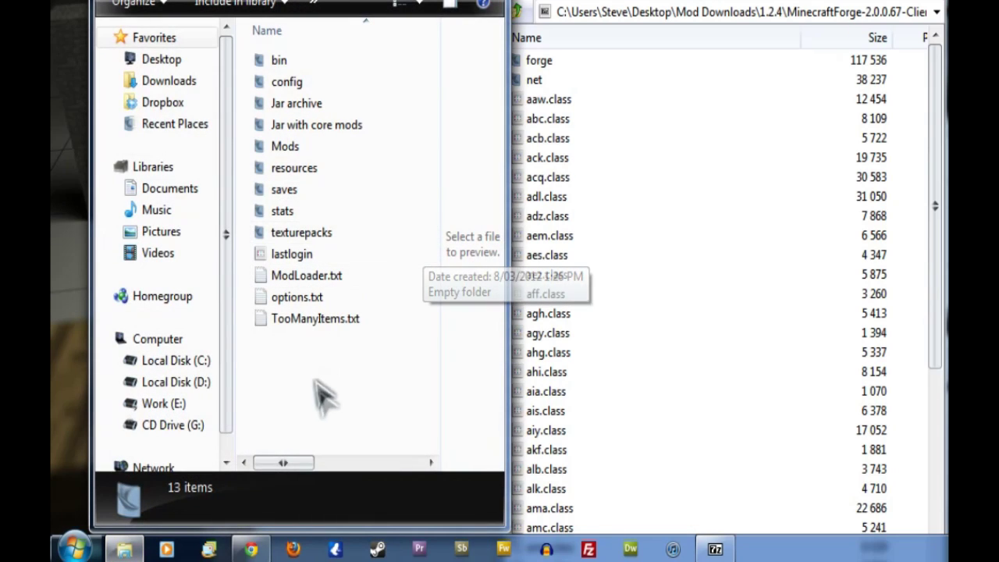
drag(344, 6, 320, 1)
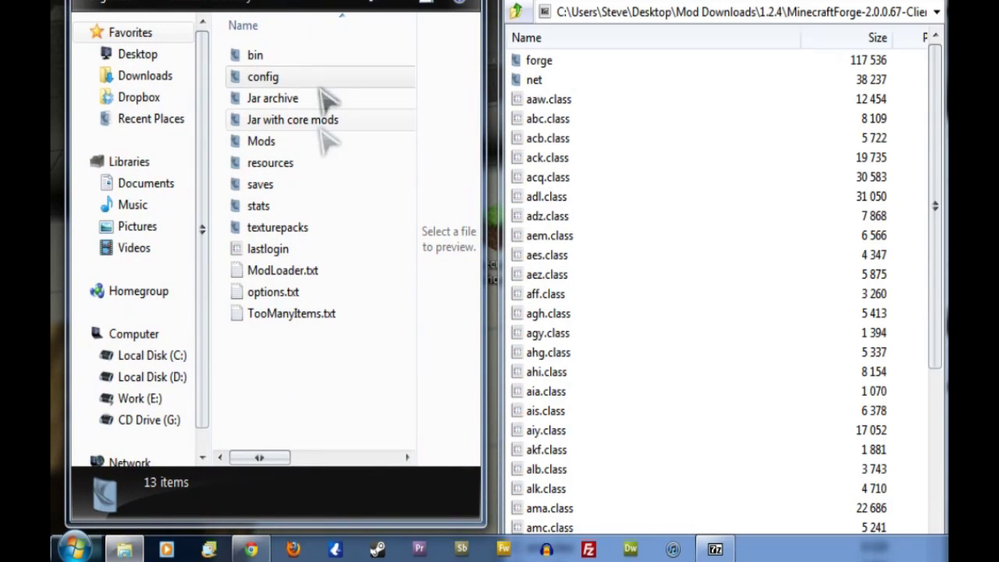
double_click(291, 56)
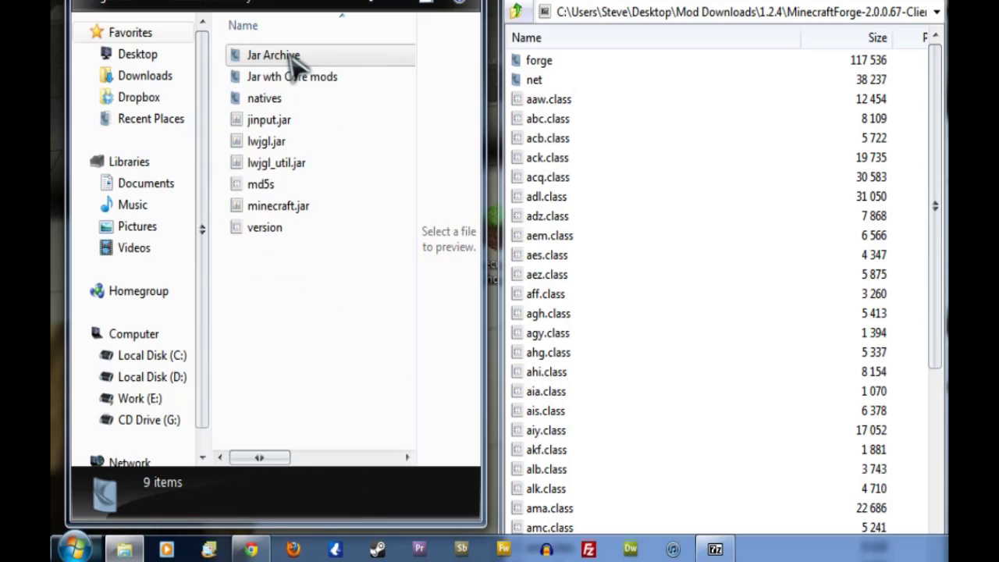
click(332, 214)
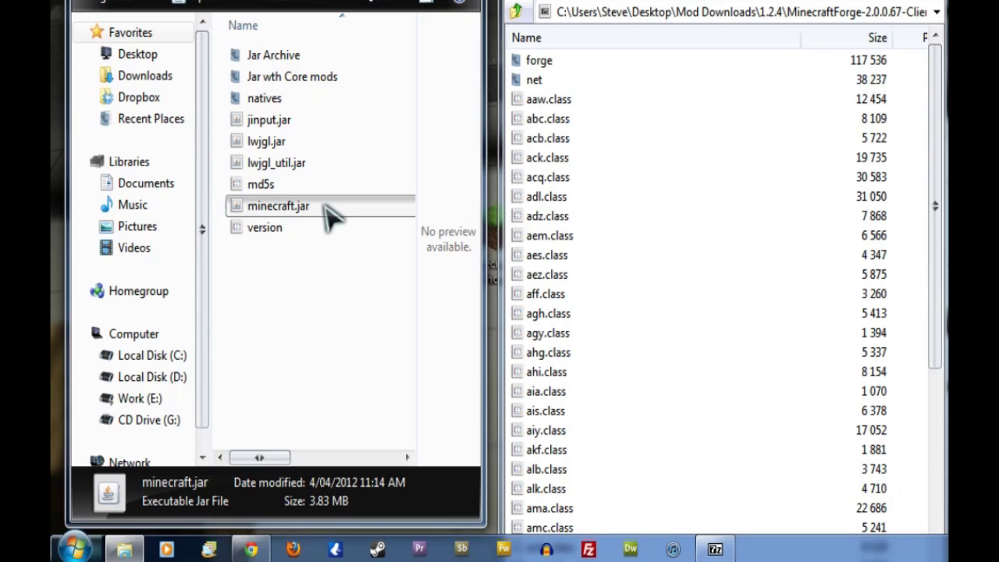
right_click(315, 209)
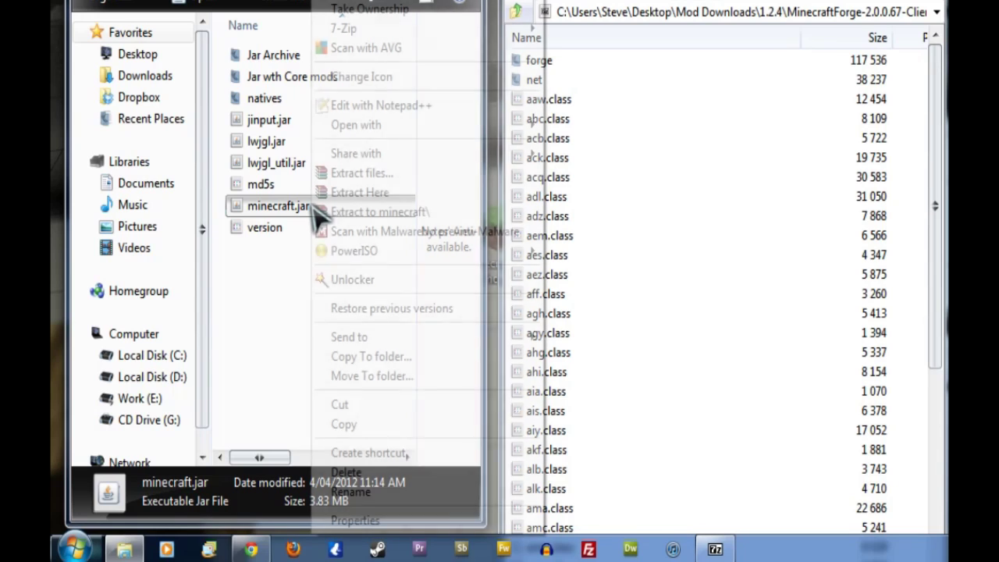
mouse_move(469, 28)
click(624, 31)
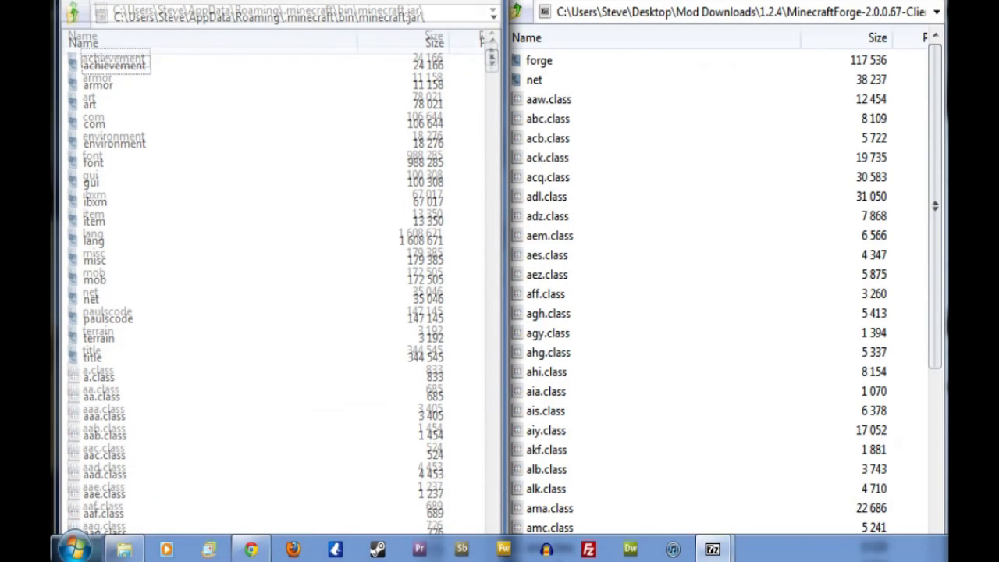
Copy all files from the Forge archive into the root of minecraft.jar, confirm the copy, and close the Forge archive
click(759, 248)
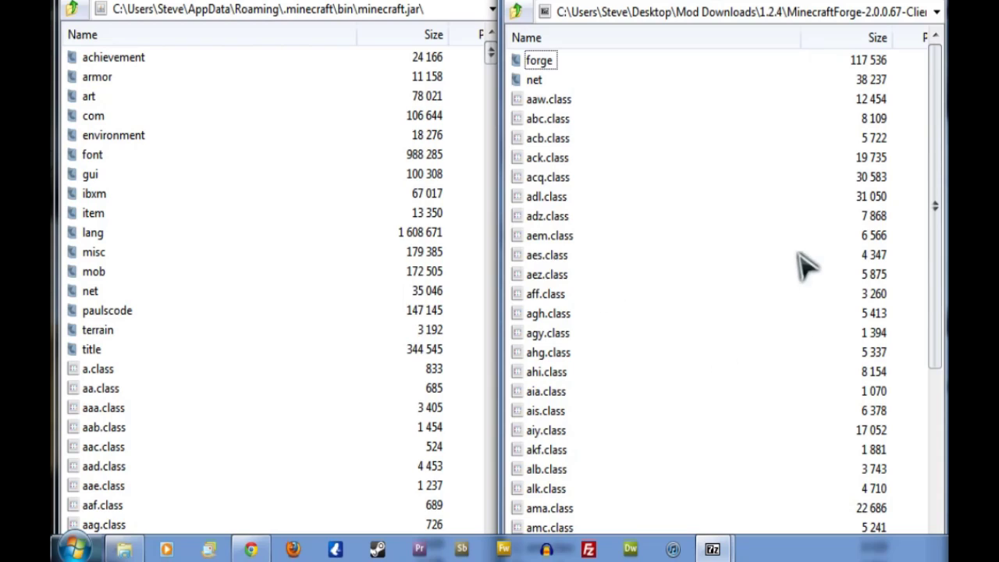
click(234, 269)
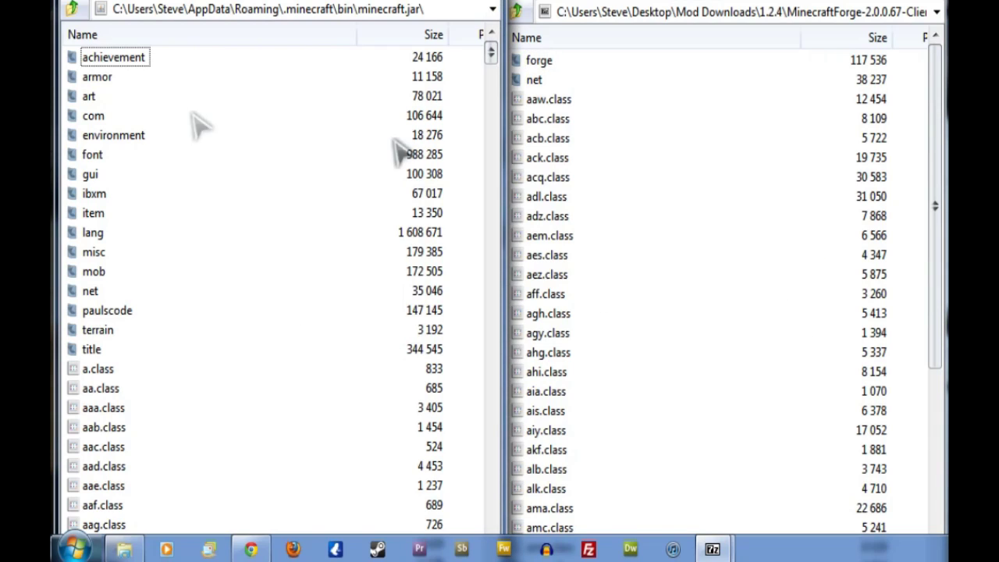
click(699, 279)
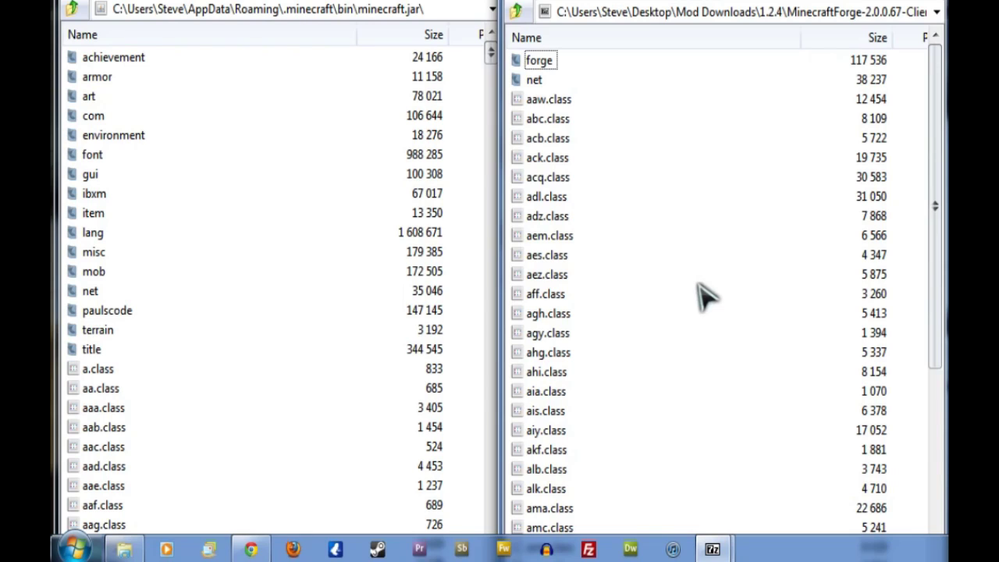
scroll(702, 295, down, 4)
scroll(702, 295, up, 4)
key(ctrl+a)
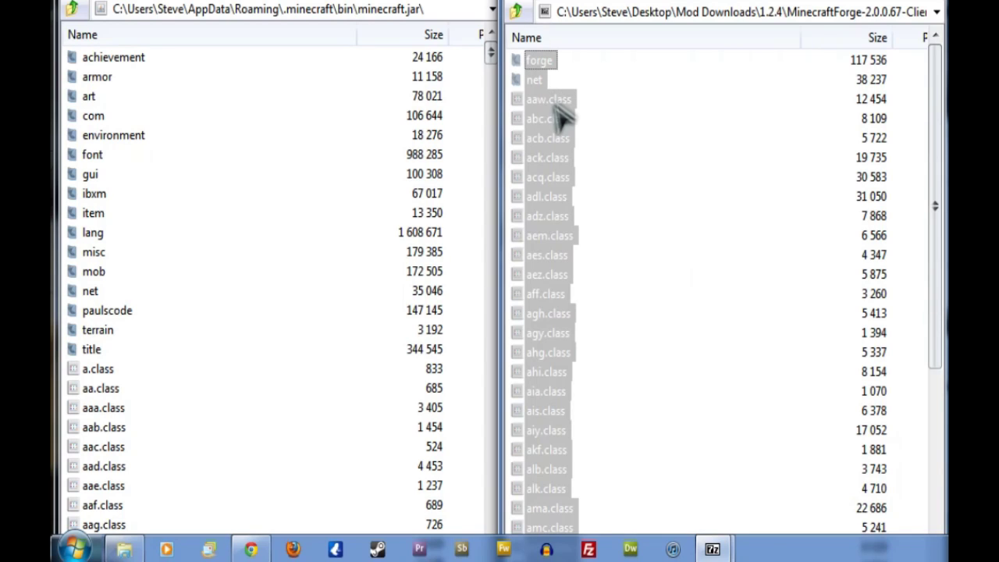
drag(563, 111, 449, 137)
drag(287, 150, 284, 167)
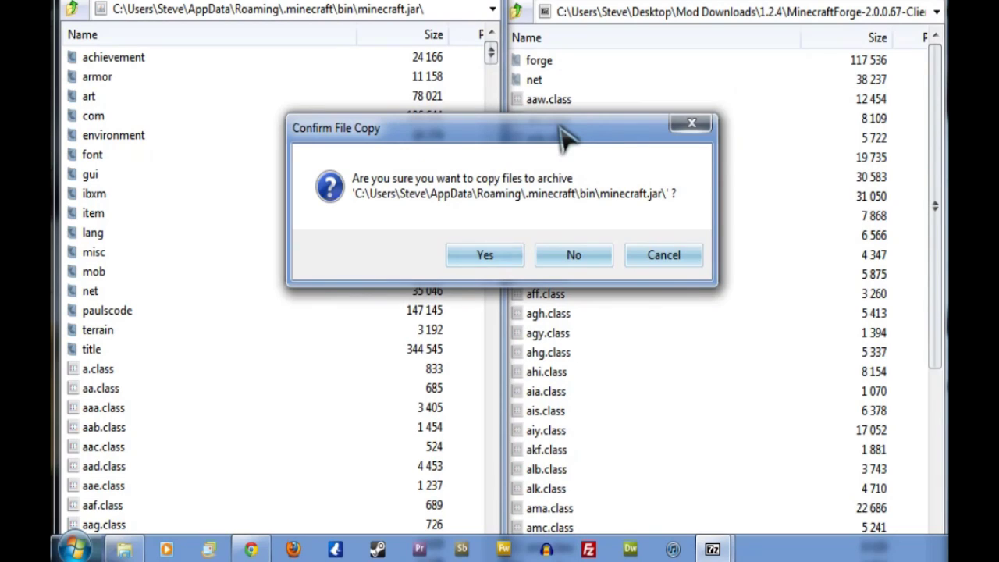
click(488, 256)
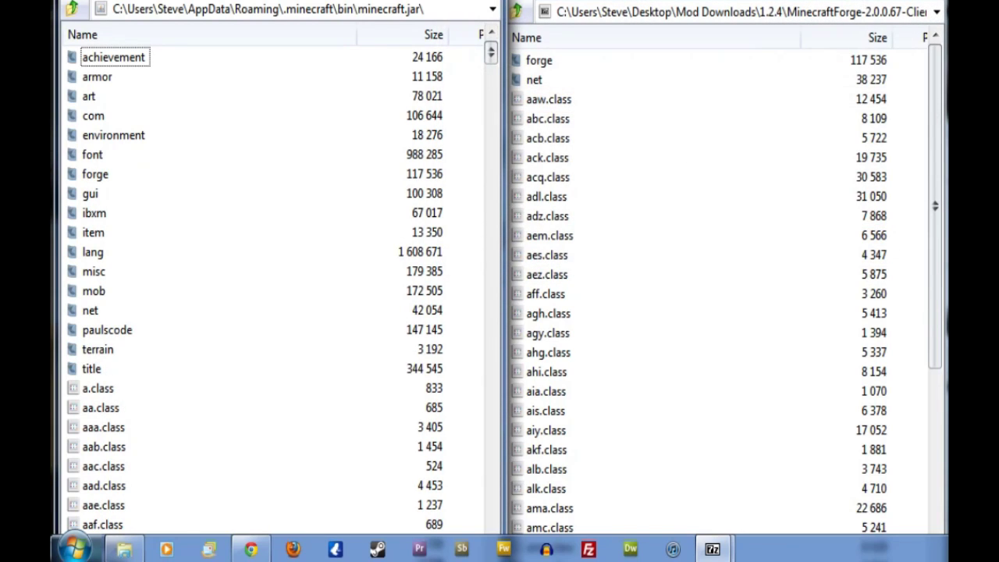
key(alt+F4)
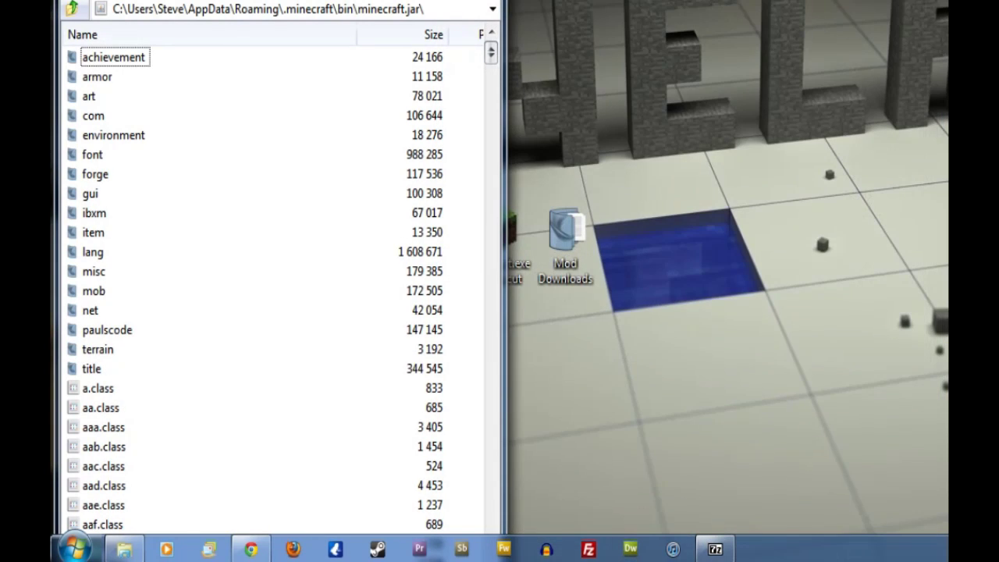
Switch to Chrome and review the remaining installation instructions on the Modgician Minecraft Forge page
click(254, 550)
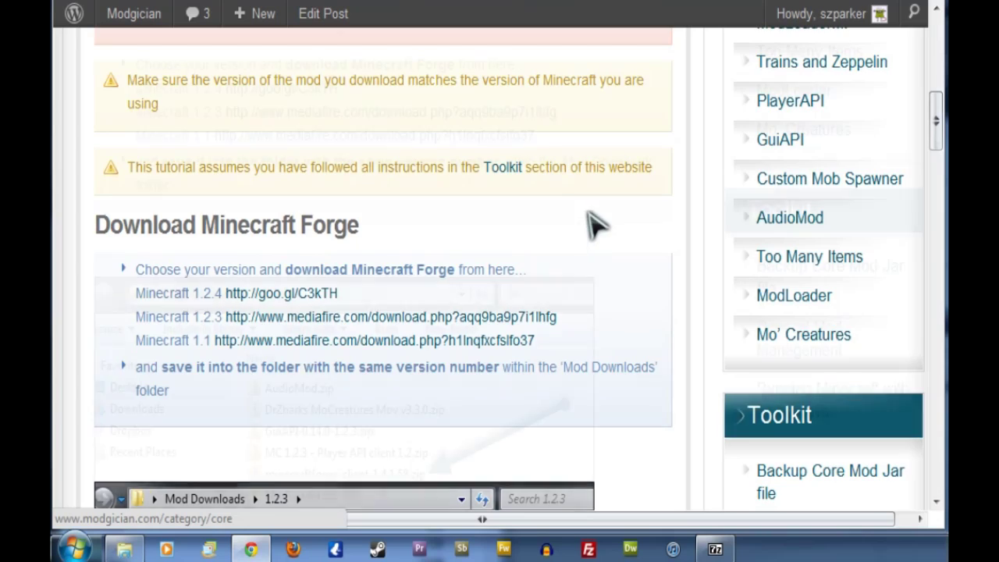
scroll(594, 224, down, 10)
scroll(597, 224, down, 12)
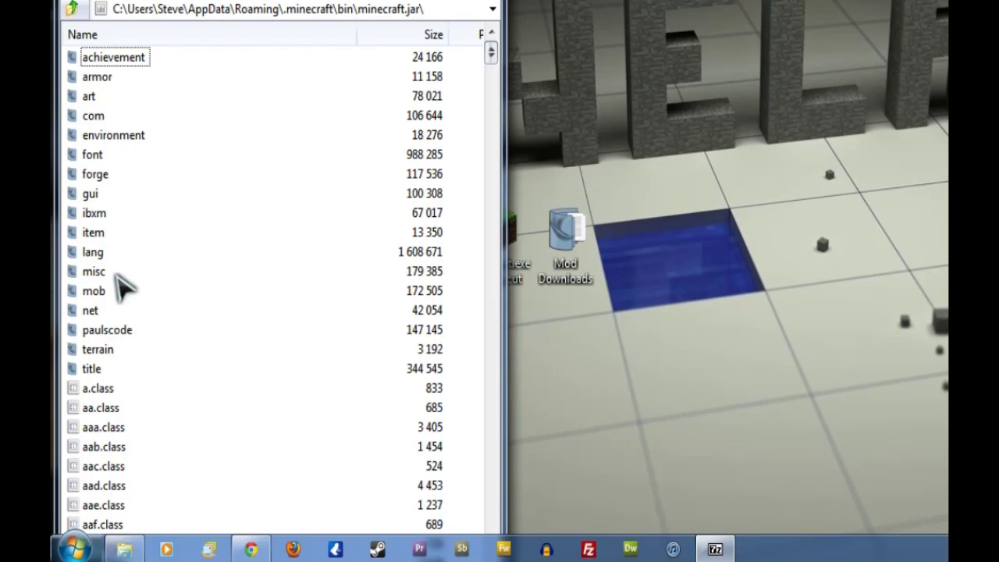
Close the minecraft.jar archive and the folder window left open behind it
key(alt+F4)
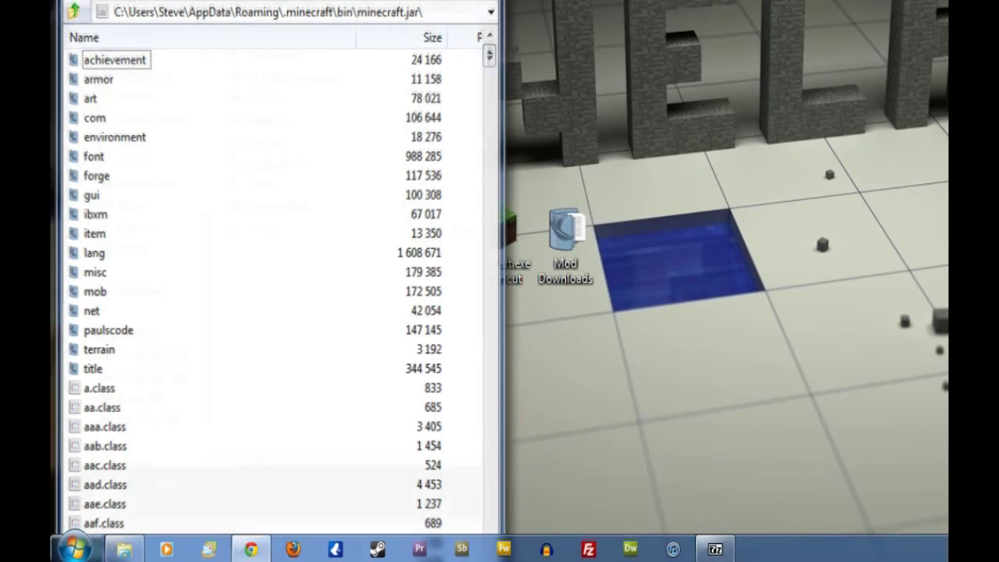
key(alt+F4)
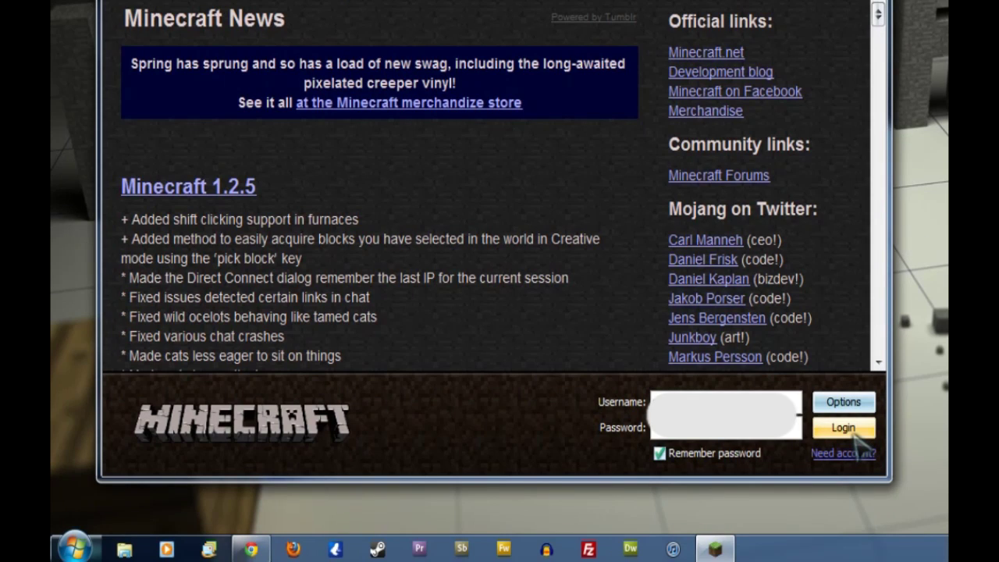
Log in through the Minecraft launcher with the remembered credentials and open the singleplayer world list
click(843, 429)
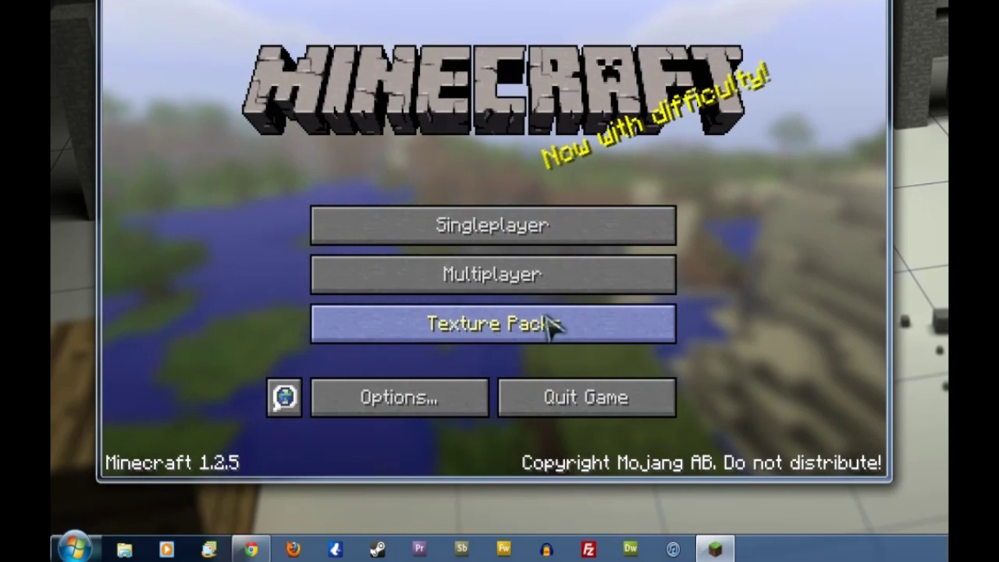
click(479, 220)
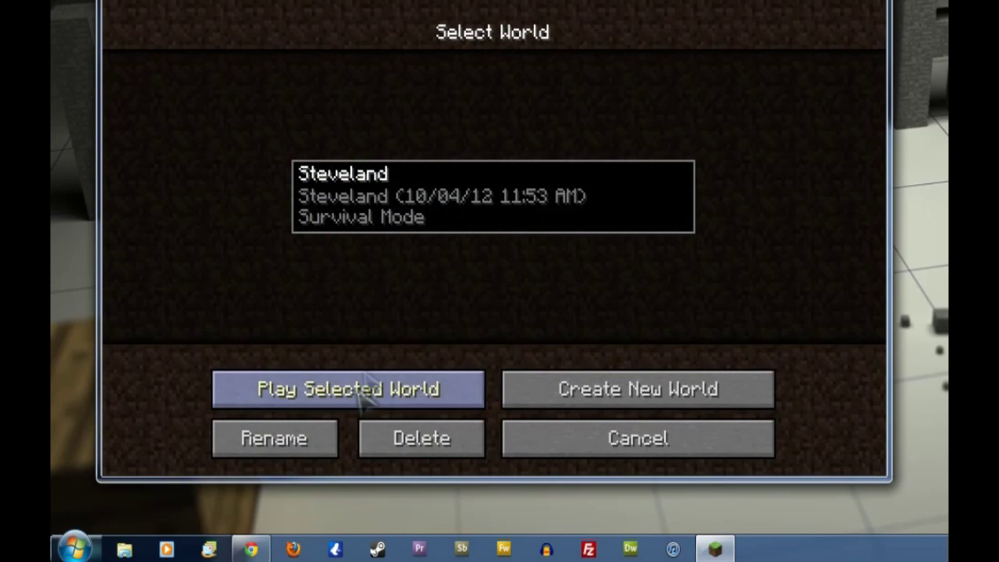